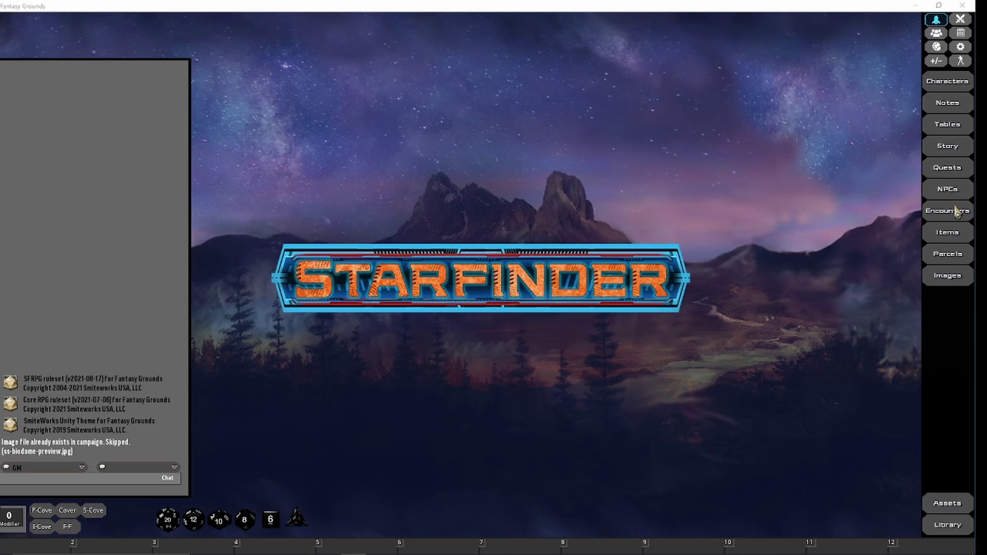
- Import the PNG map ss-biodome-125dpi-vtt.png into the campaign's Images and open it
click(945, 277)
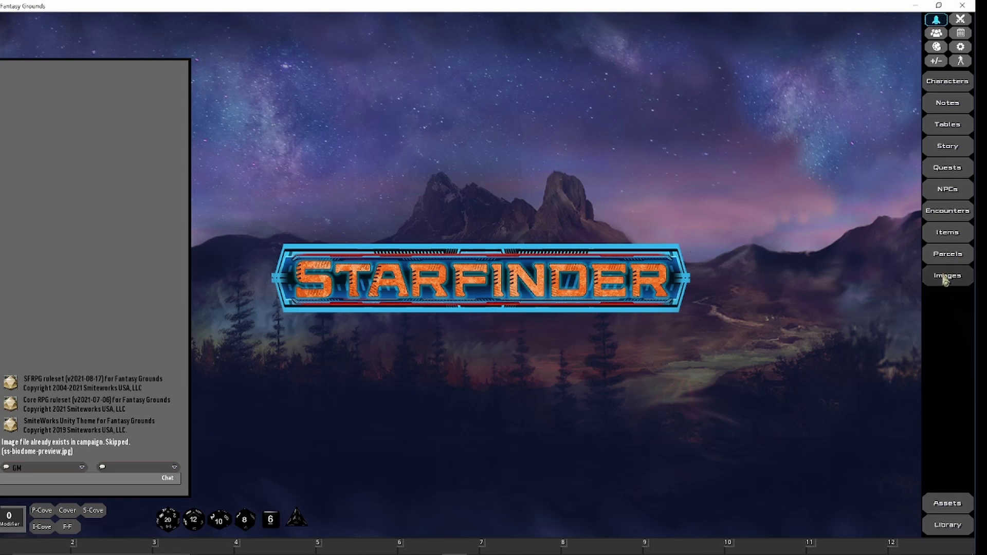
drag(495, 183, 433, 143)
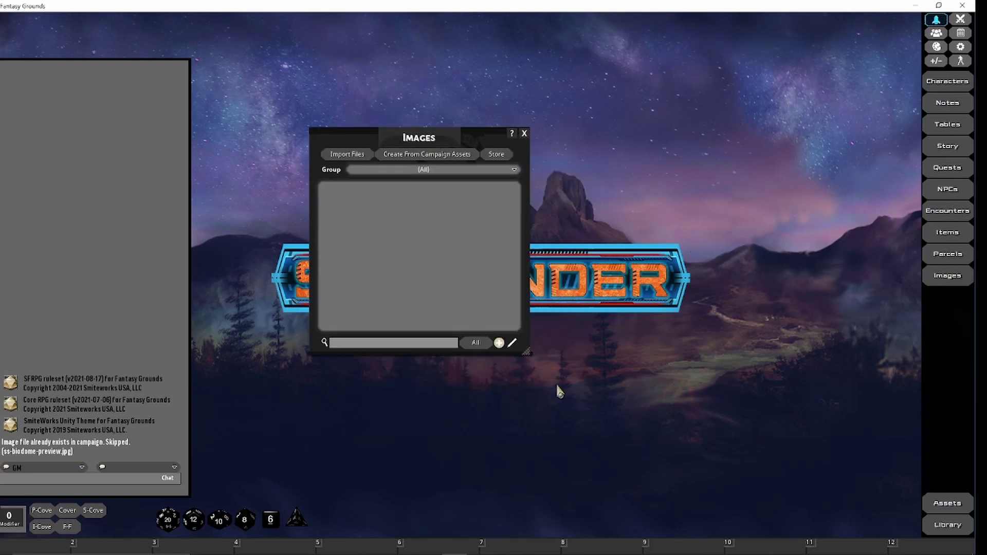
click(345, 157)
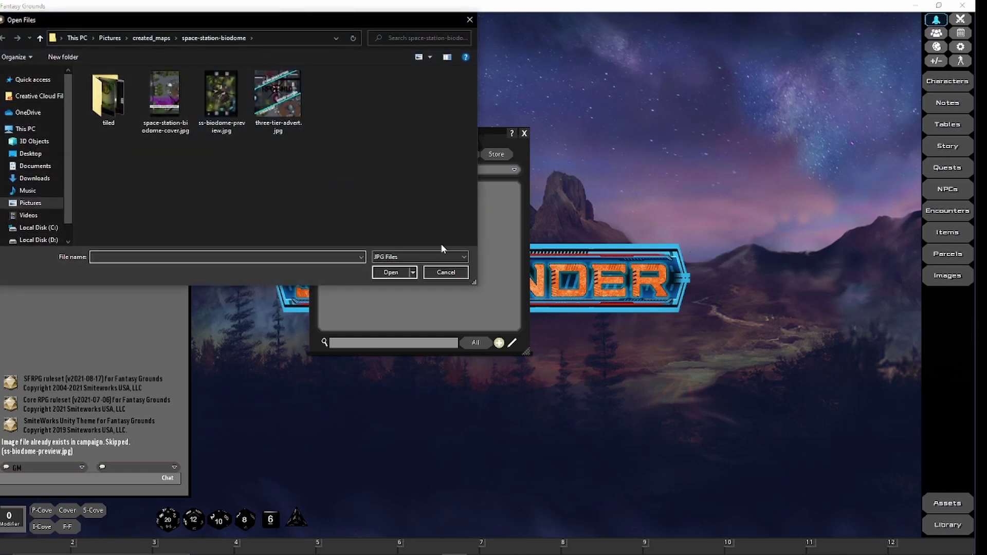
click(442, 257)
click(386, 274)
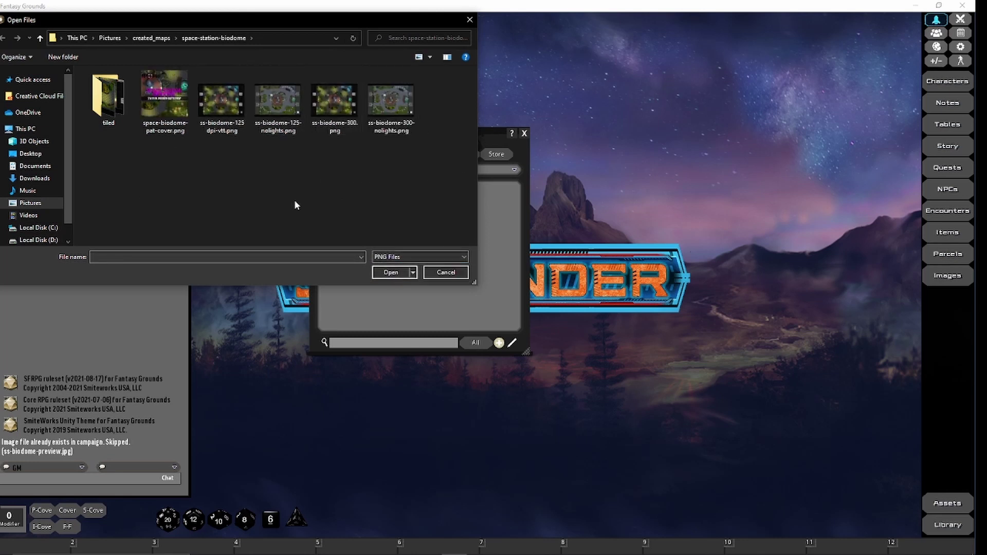
click(229, 110)
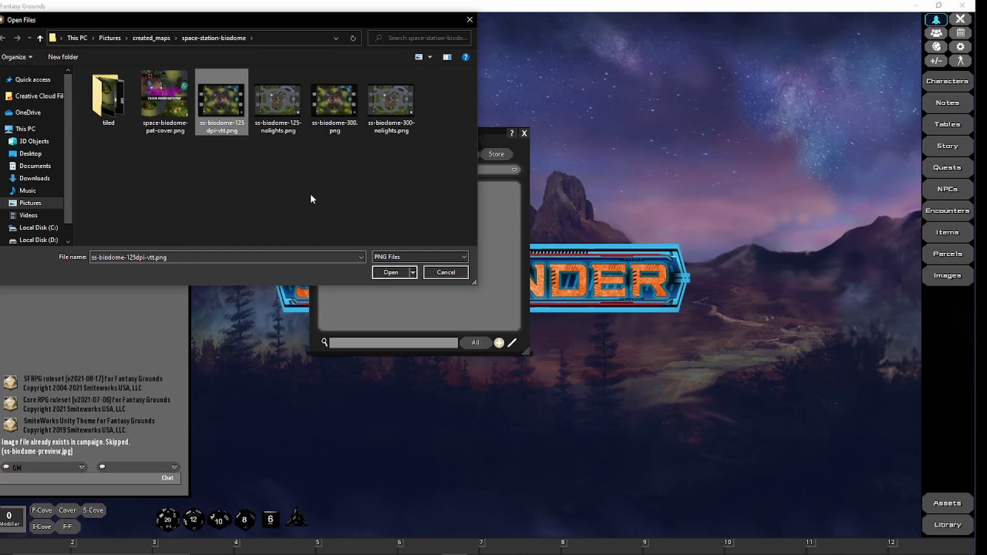
click(390, 273)
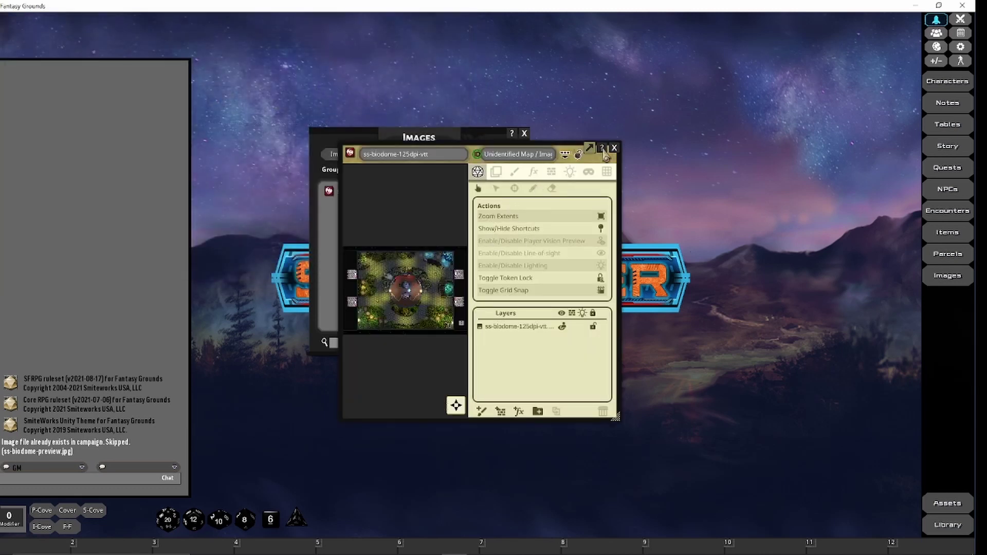
- Maximize the ss-biodome map window and close the Images list
click(589, 148)
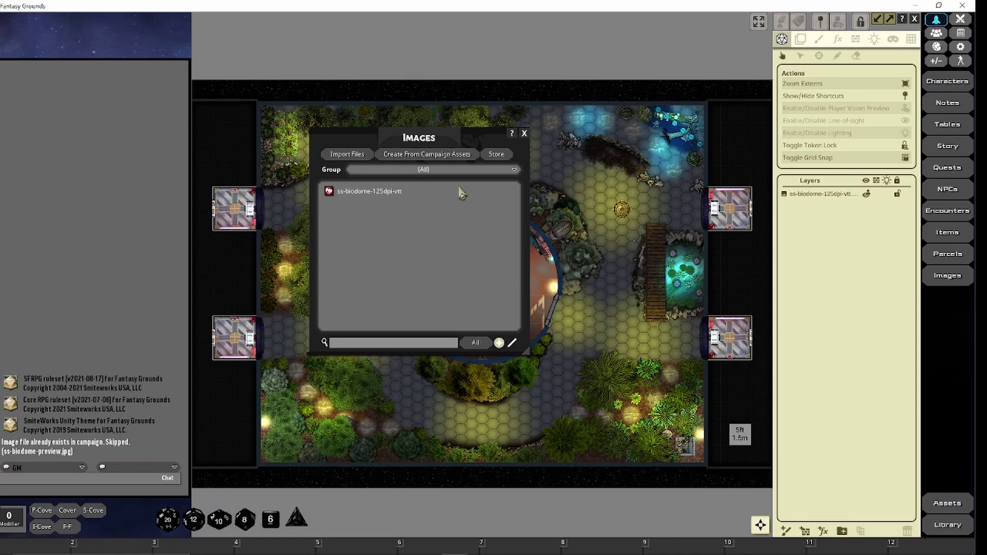
drag(486, 140, 276, 140)
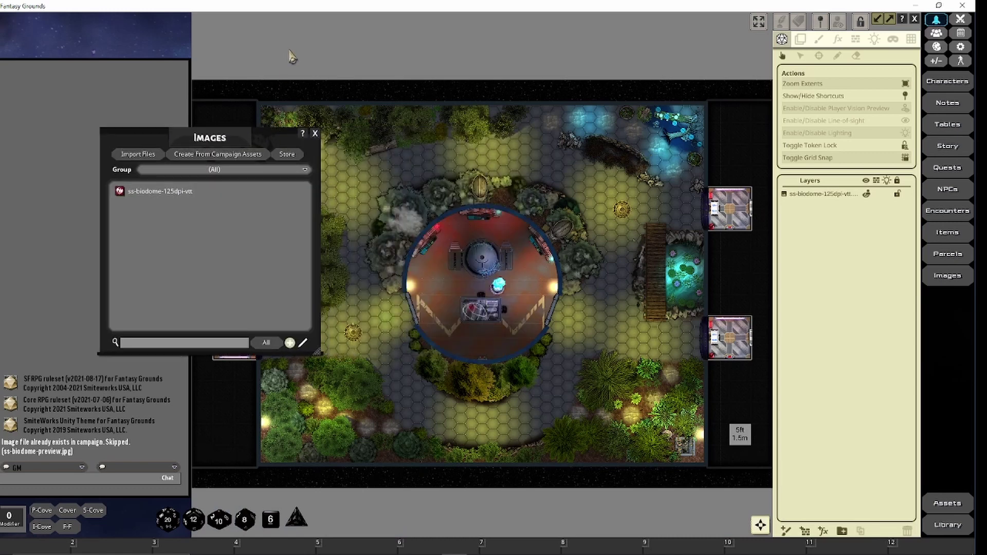
click(316, 133)
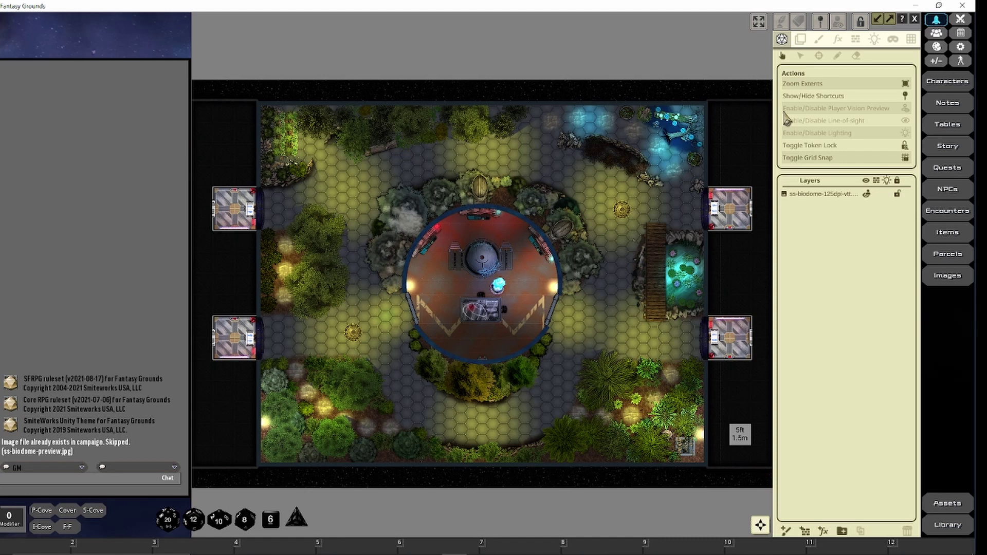
- Draw a 122-pixel square grid, 5 ft per square, over the biodome map
click(912, 42)
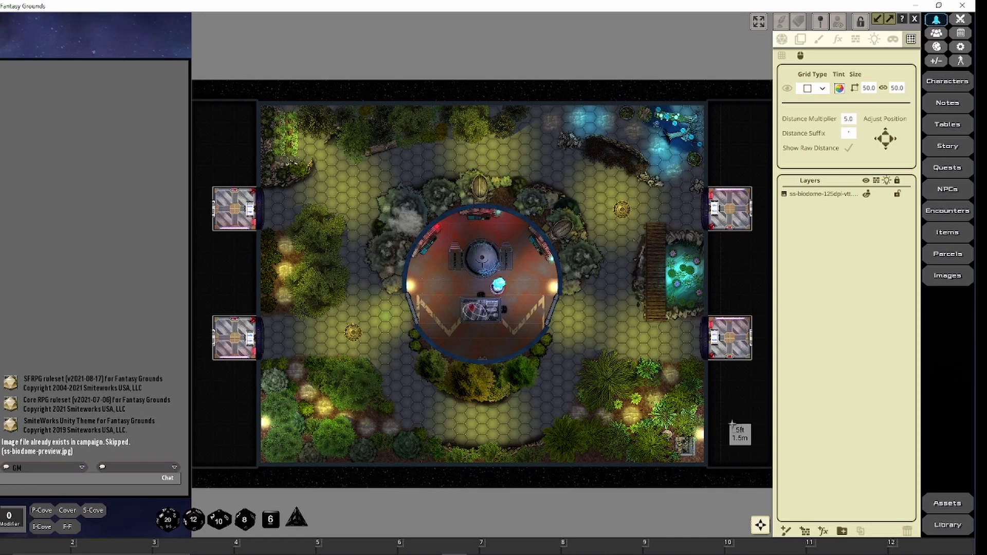
drag(729, 425, 752, 446)
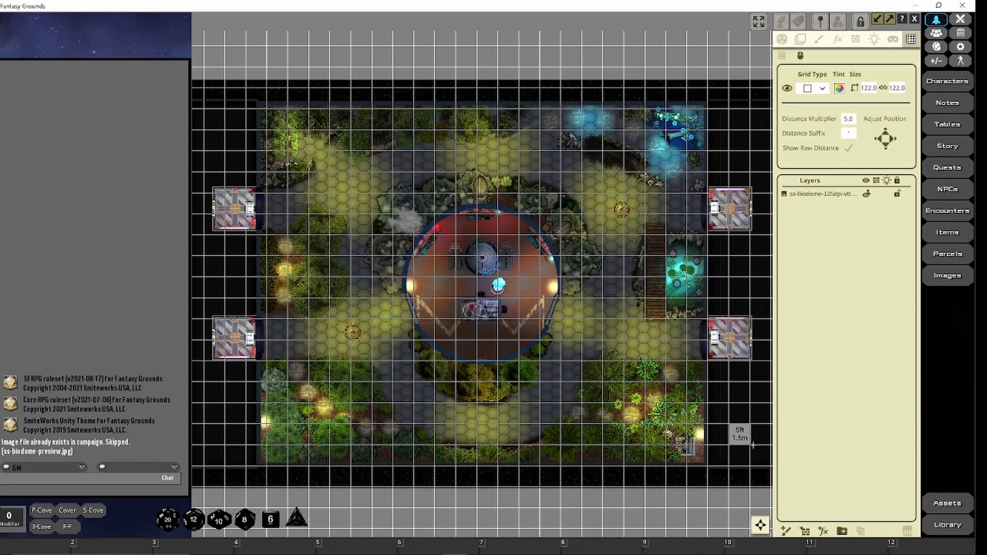
drag(754, 451, 755, 451)
- Cover the whole biodome map with a global mask and switch to Reveal Area
click(894, 40)
click(905, 84)
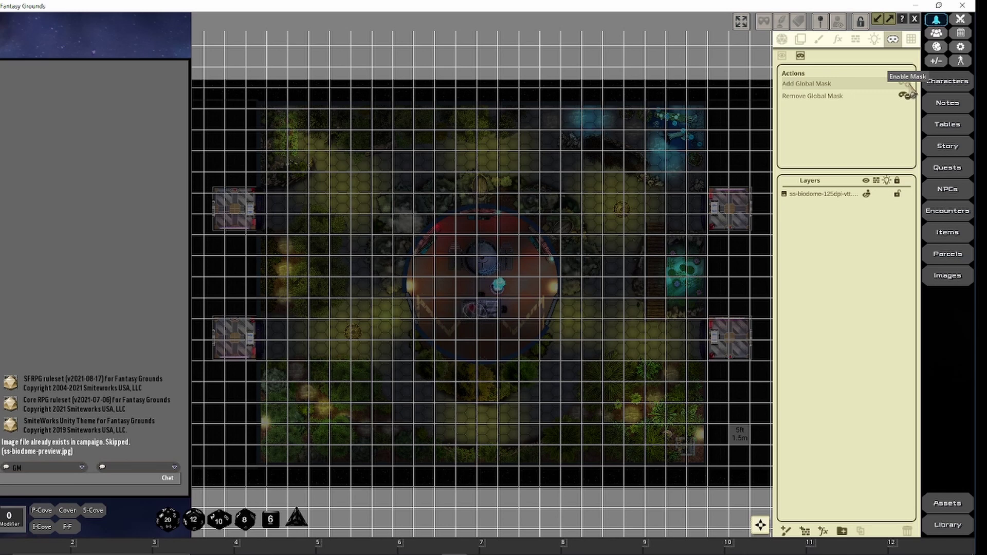
click(782, 57)
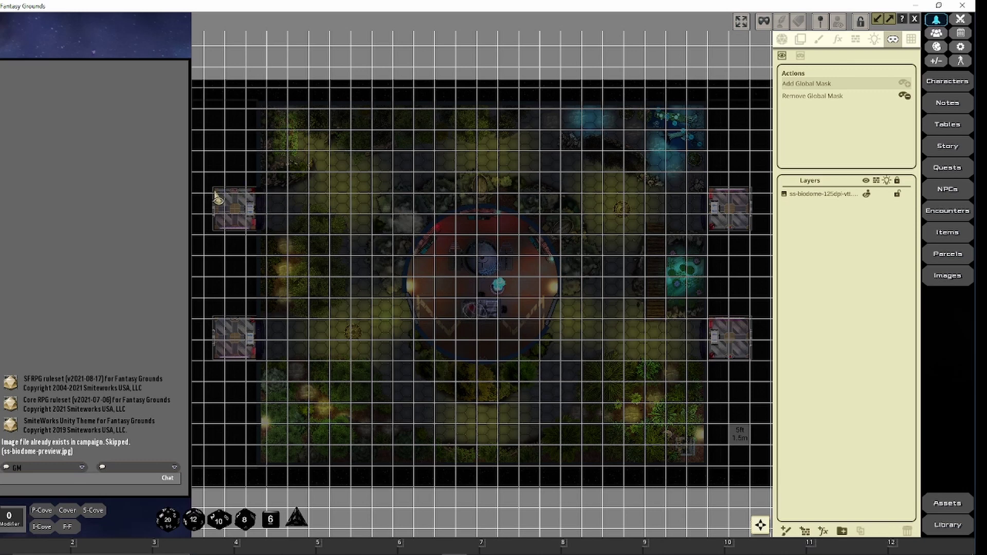
- Reveal the top-left door, lower-left door and the strip between them, then close the map
drag(214, 188, 268, 233)
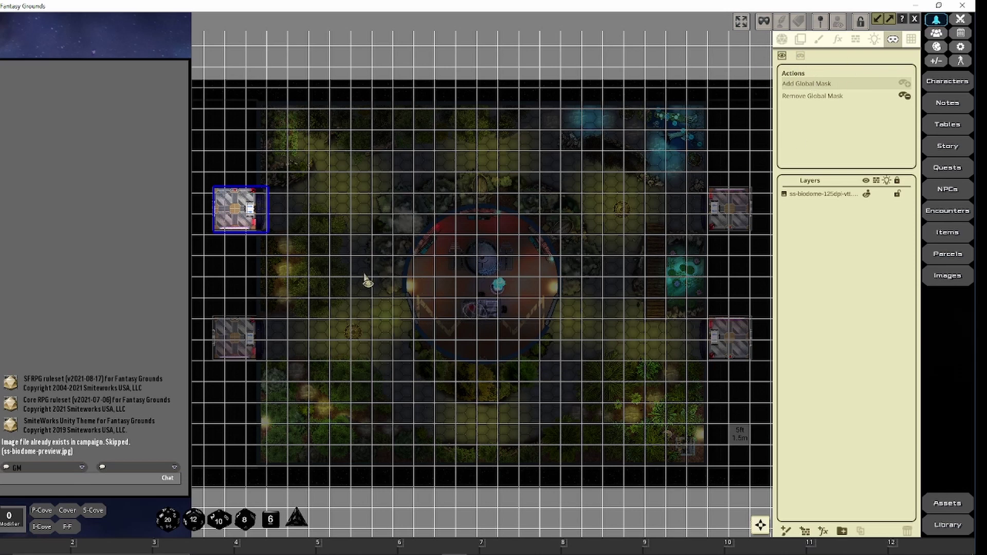
drag(213, 317, 268, 358)
drag(263, 179, 353, 372)
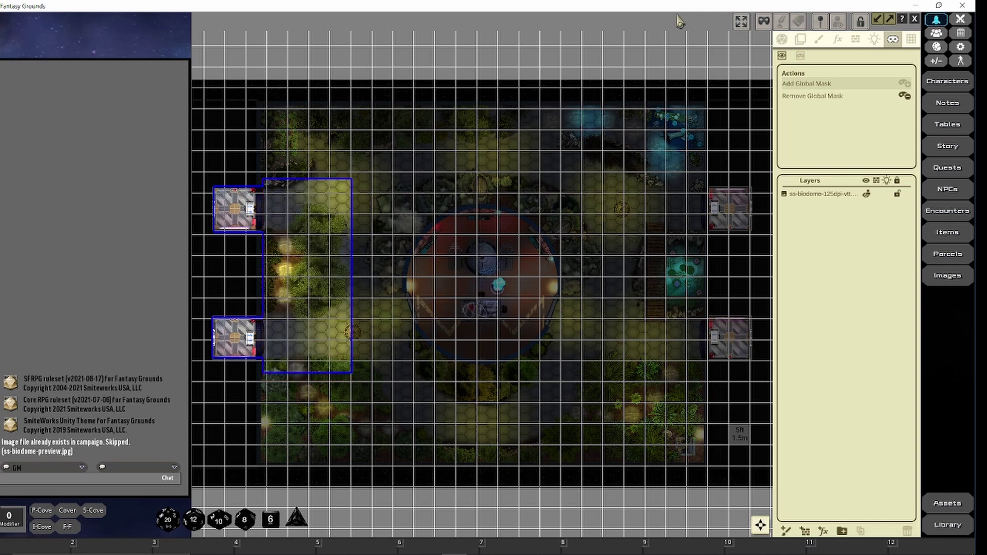
click(915, 19)
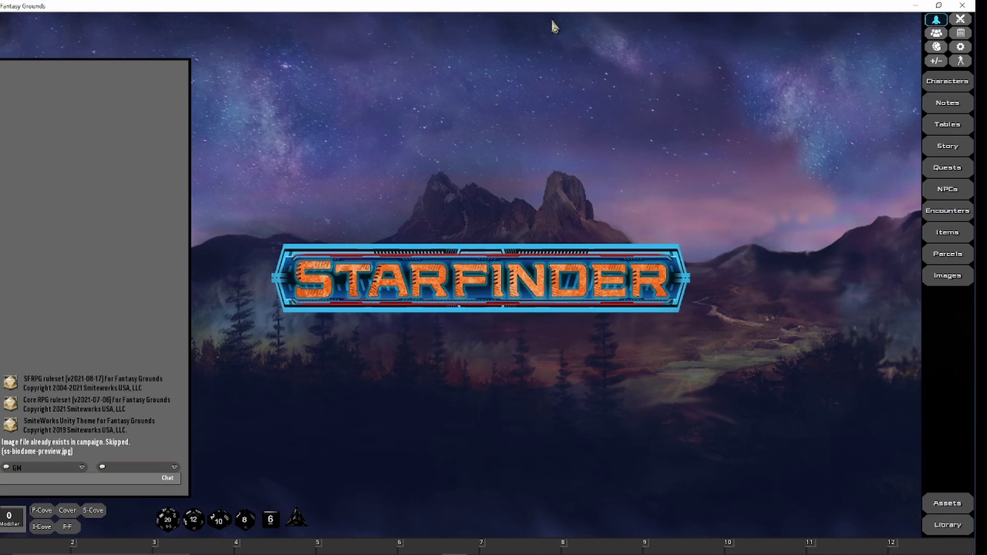
- Set the ss-biodome map's unidentified name to 'Biodome' and close its window
click(951, 285)
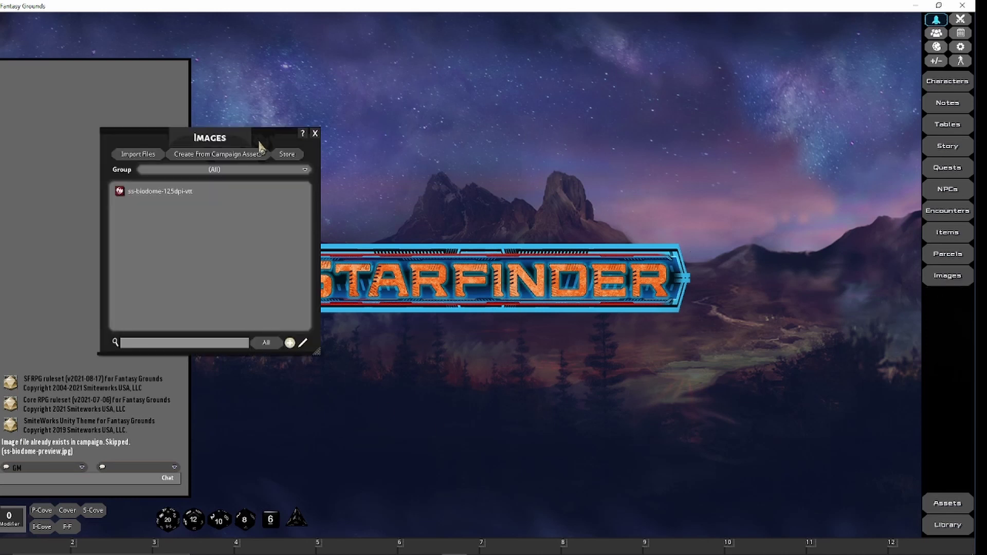
drag(260, 145, 437, 143)
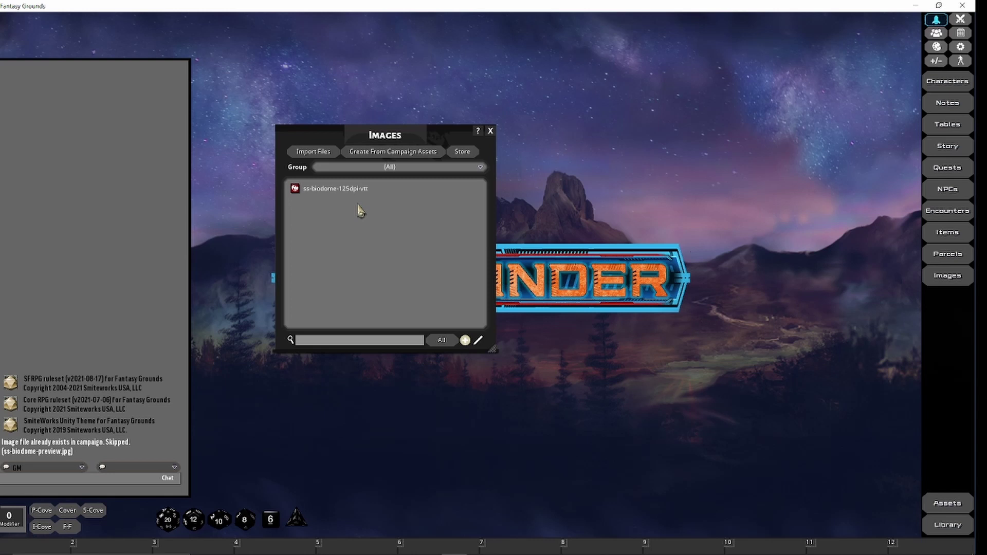
click(350, 195)
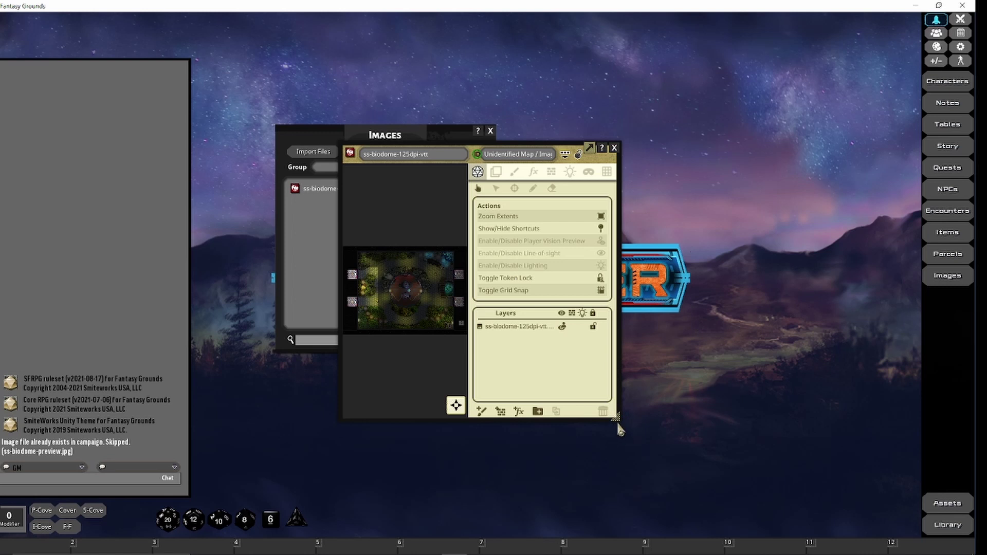
mouse_move(618, 425)
mouse_down()
mouse_move(726, 467)
mouse_move(749, 491)
mouse_up()
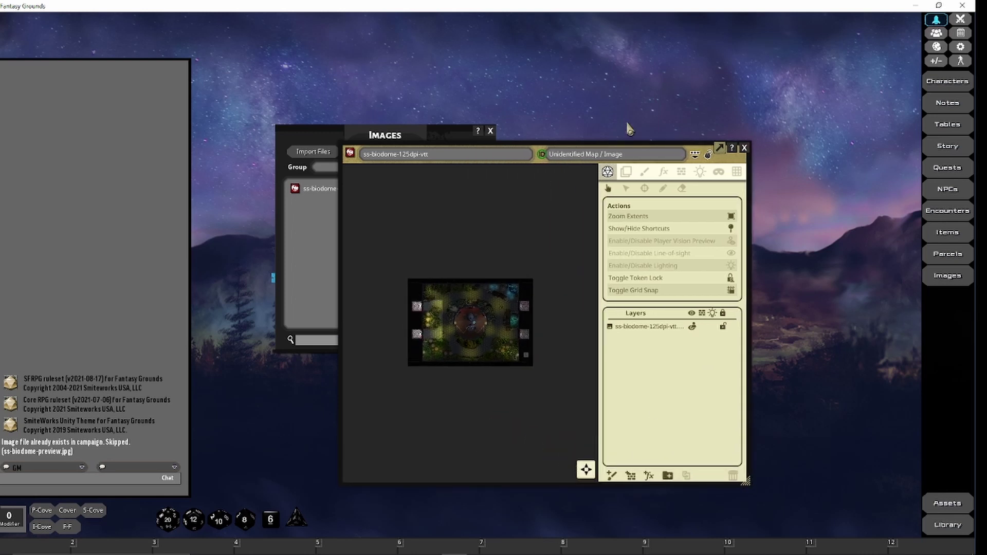
click(643, 154)
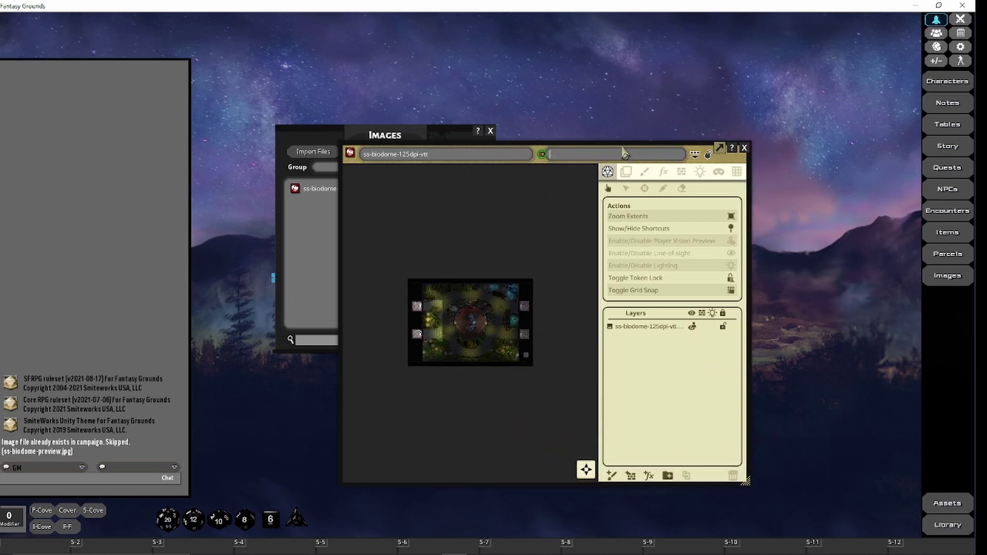
text(Biodome)
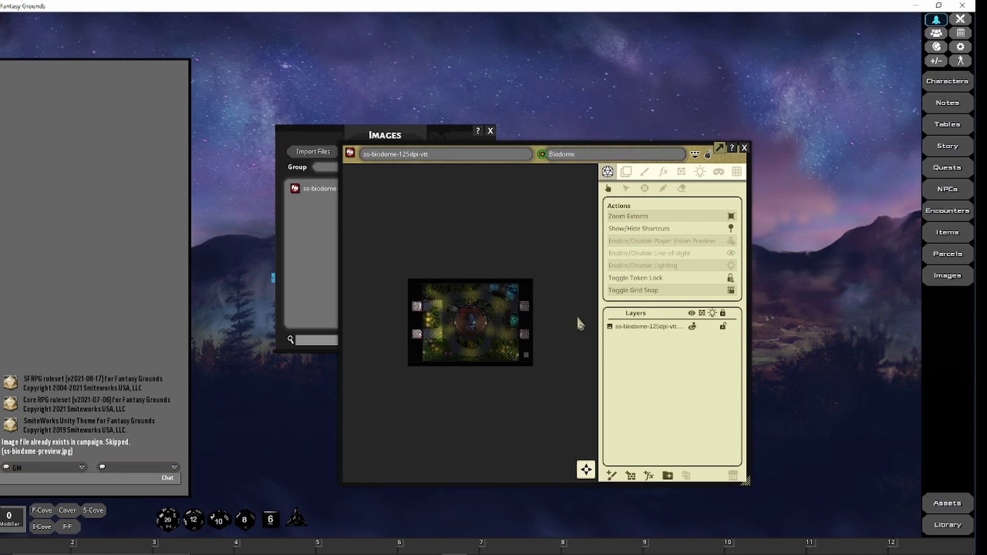
click(744, 149)
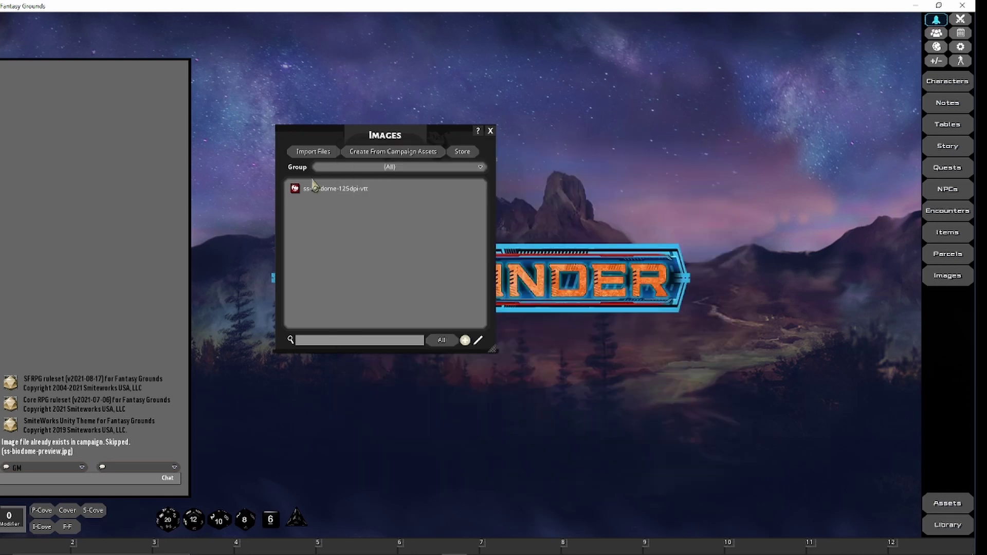
- Share the ss-biodome map with players, post its link into chat, and reopen it from there
right_click(343, 188)
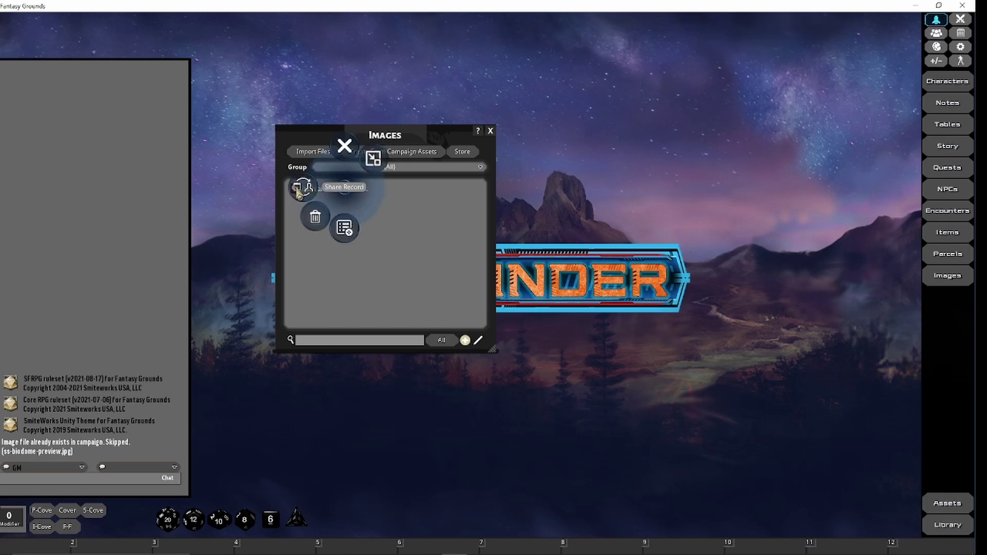
click(298, 191)
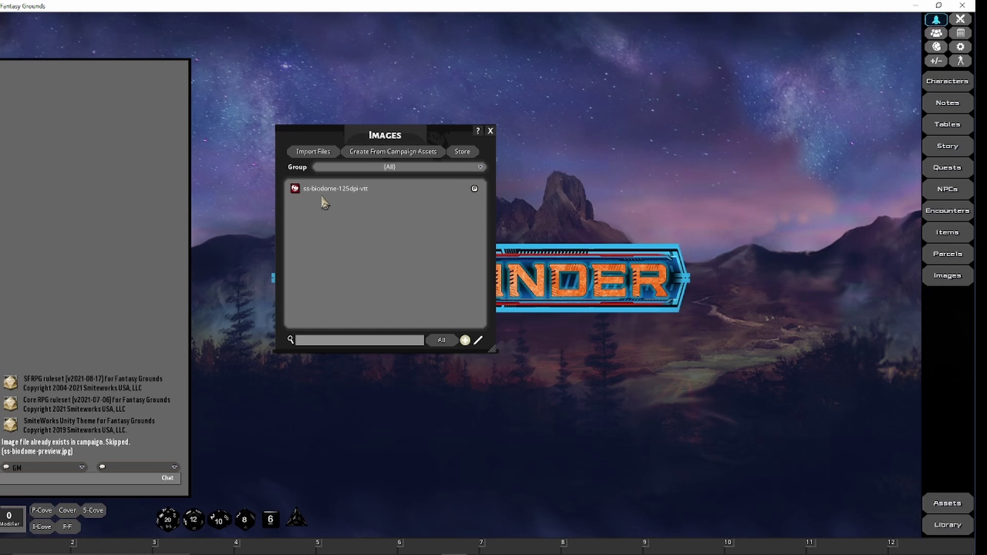
mouse_move(337, 192)
mouse_down()
mouse_move(300, 198)
mouse_move(119, 317)
mouse_up()
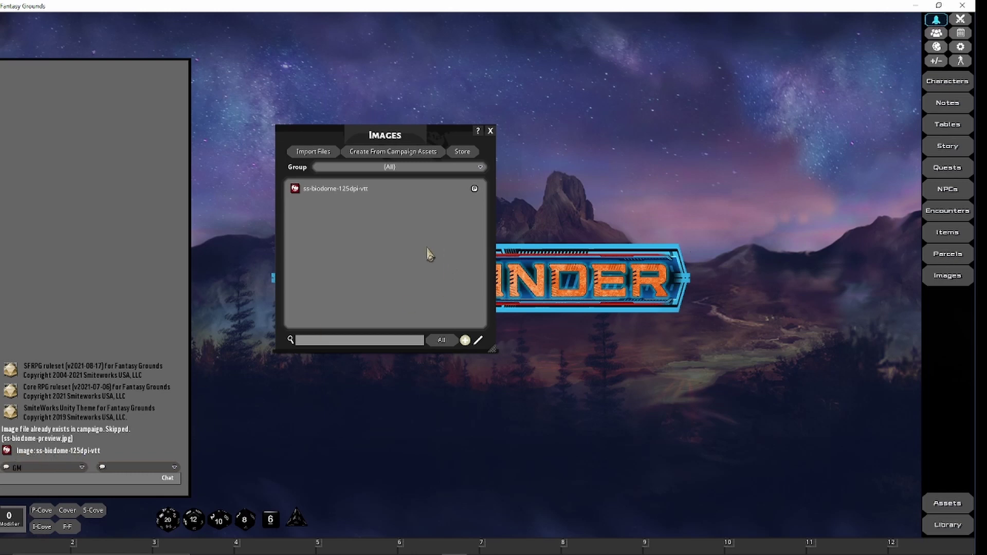
click(7, 451)
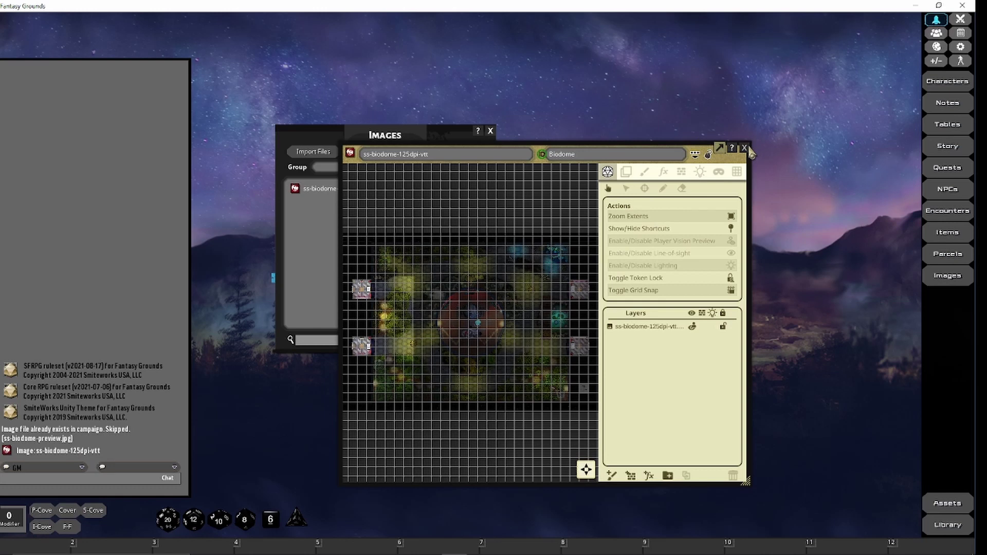
- Close the map and Images windows, then add Themes to the sidebar through Options > Sidebar
click(746, 148)
click(490, 131)
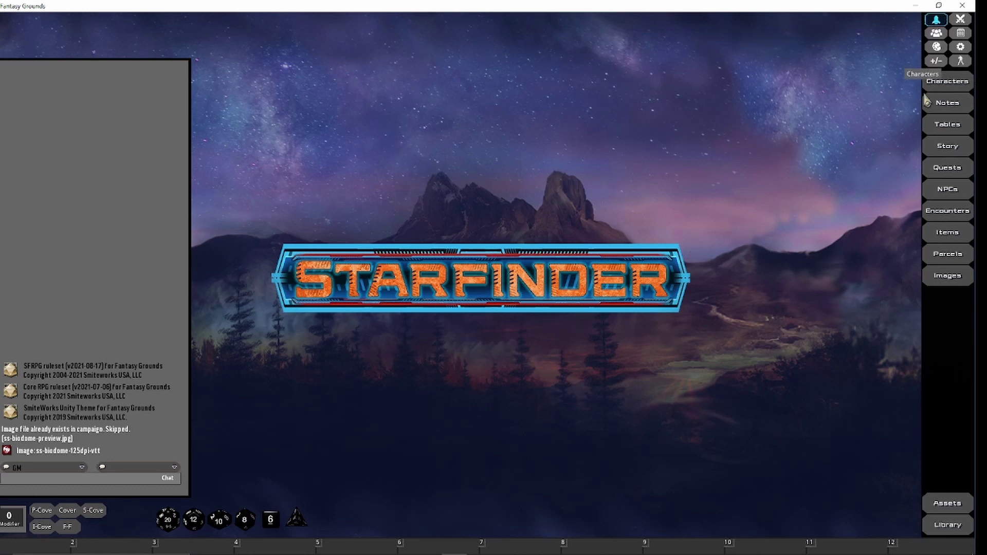
click(960, 47)
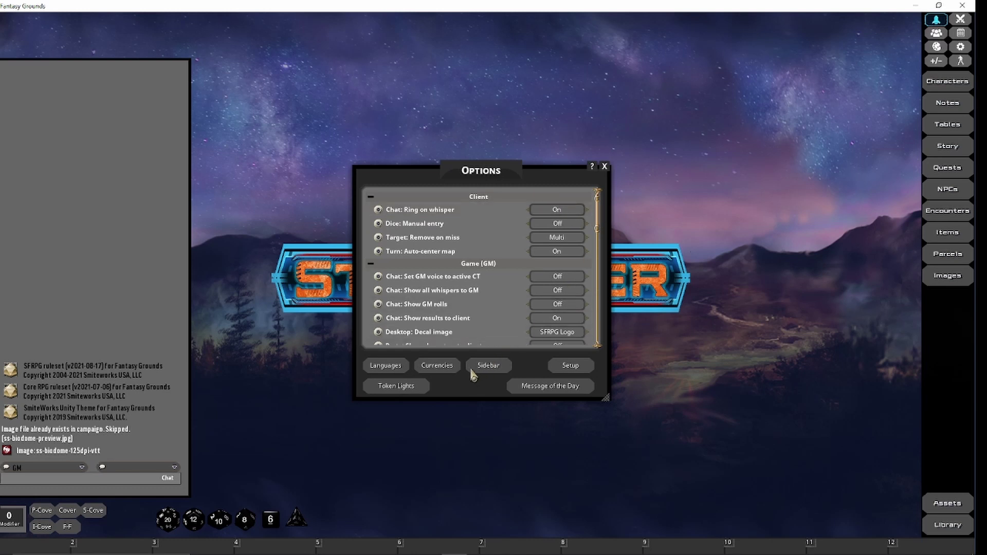
click(489, 369)
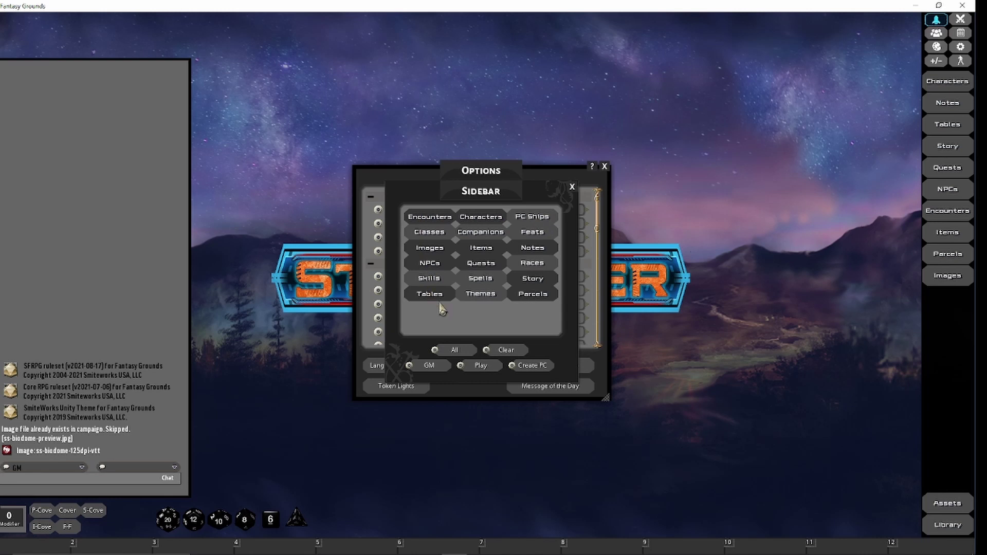
click(430, 248)
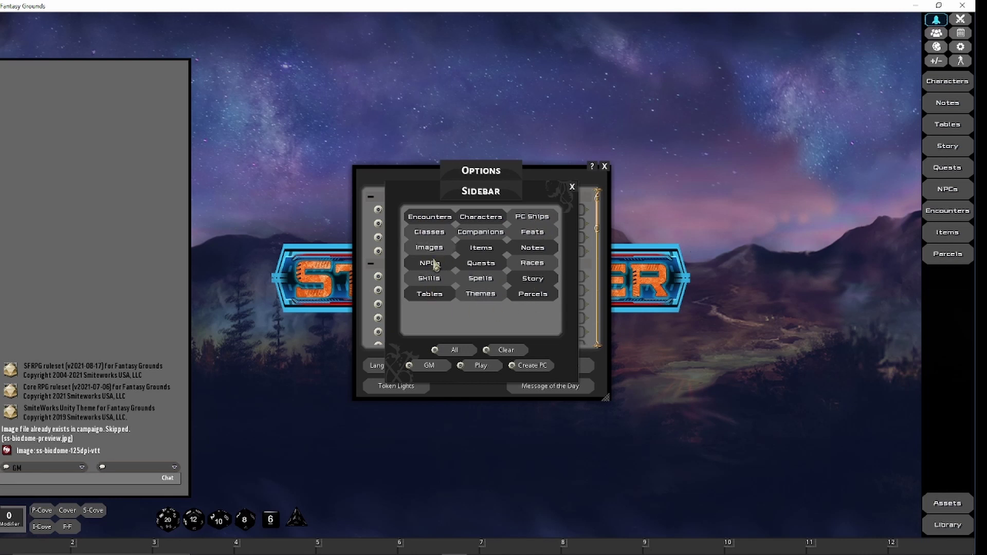
click(430, 248)
click(481, 295)
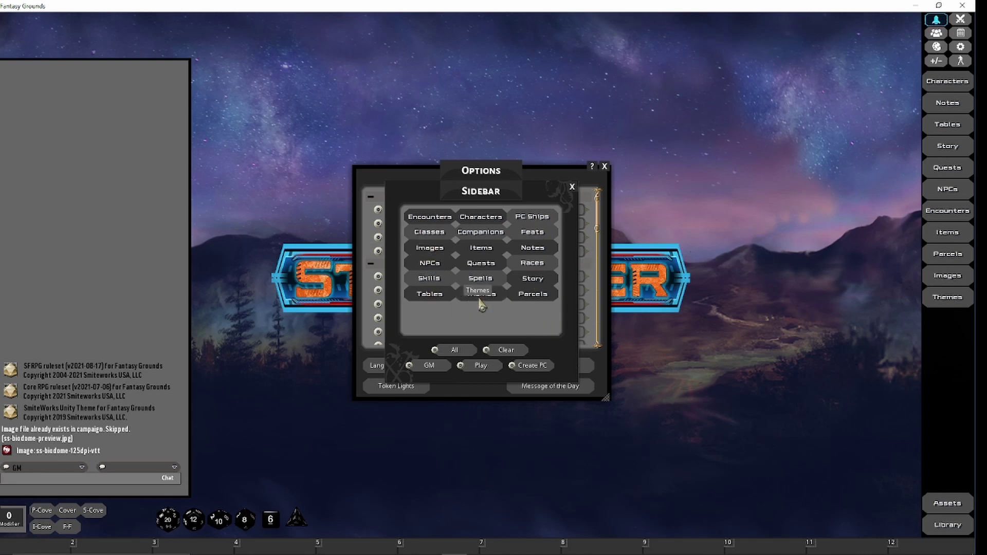
click(482, 295)
click(482, 294)
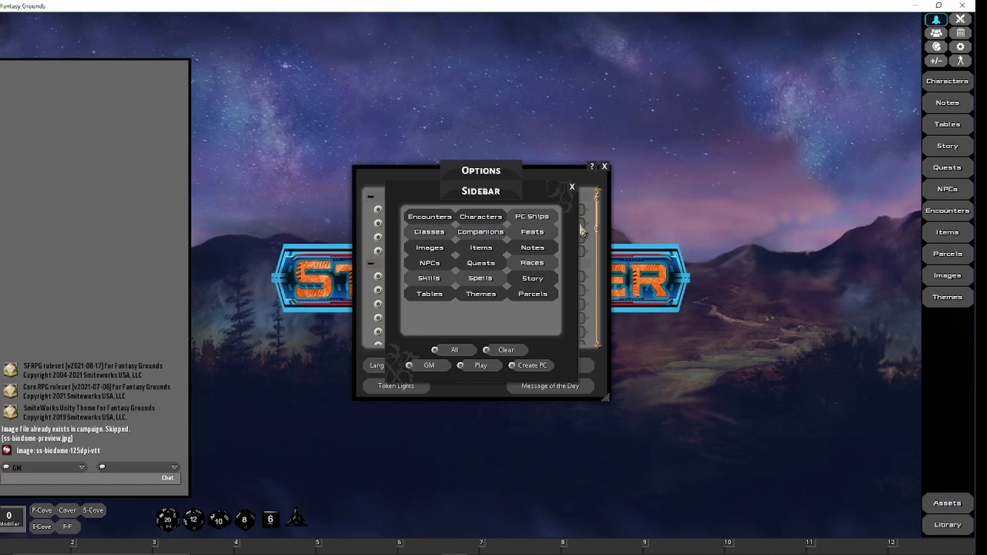